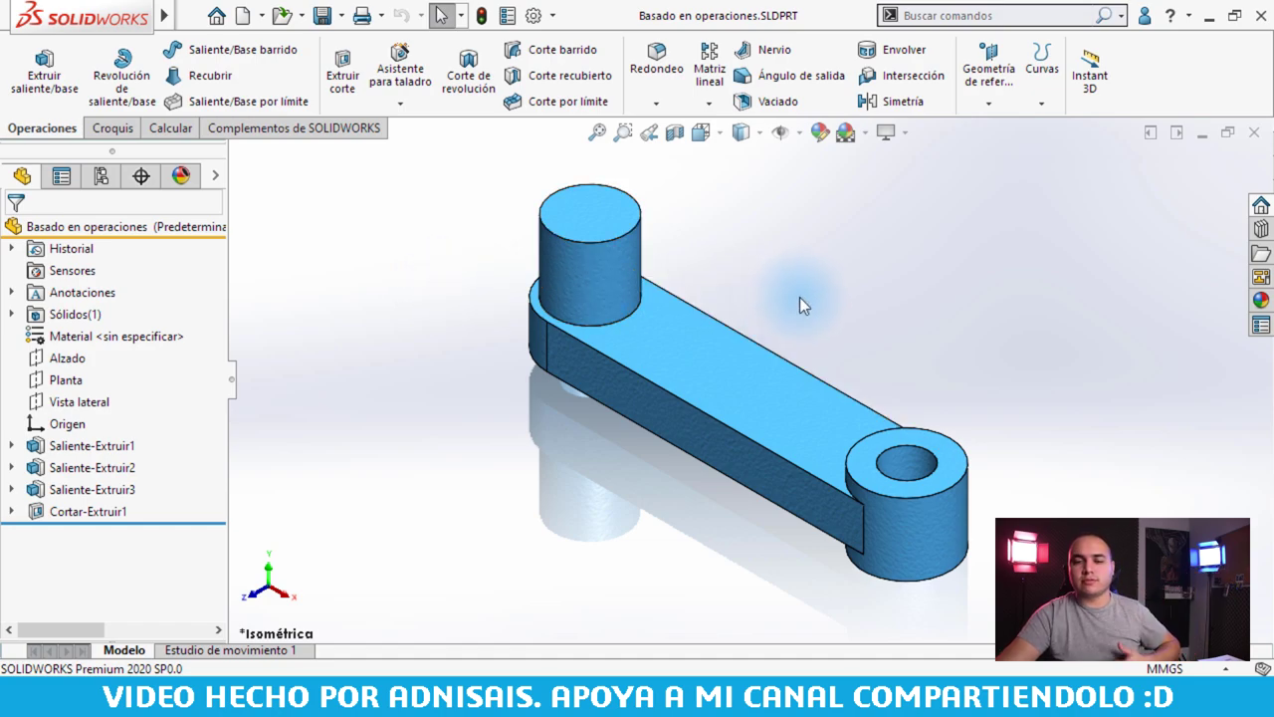
Step: Highlight Saliente-Extruir1, 2, 3 and Cortar-Extruir1 in the tree to see their geometry
{"action": "mouse_move", "coordinate": [826, 409]}
{"action": "middle_mouse_down"}
{"action": "mouse_move", "coordinate": [850, 369]}
{"action": "mouse_move", "coordinate": [832, 380]}
{"action": "middle_mouse_up"}
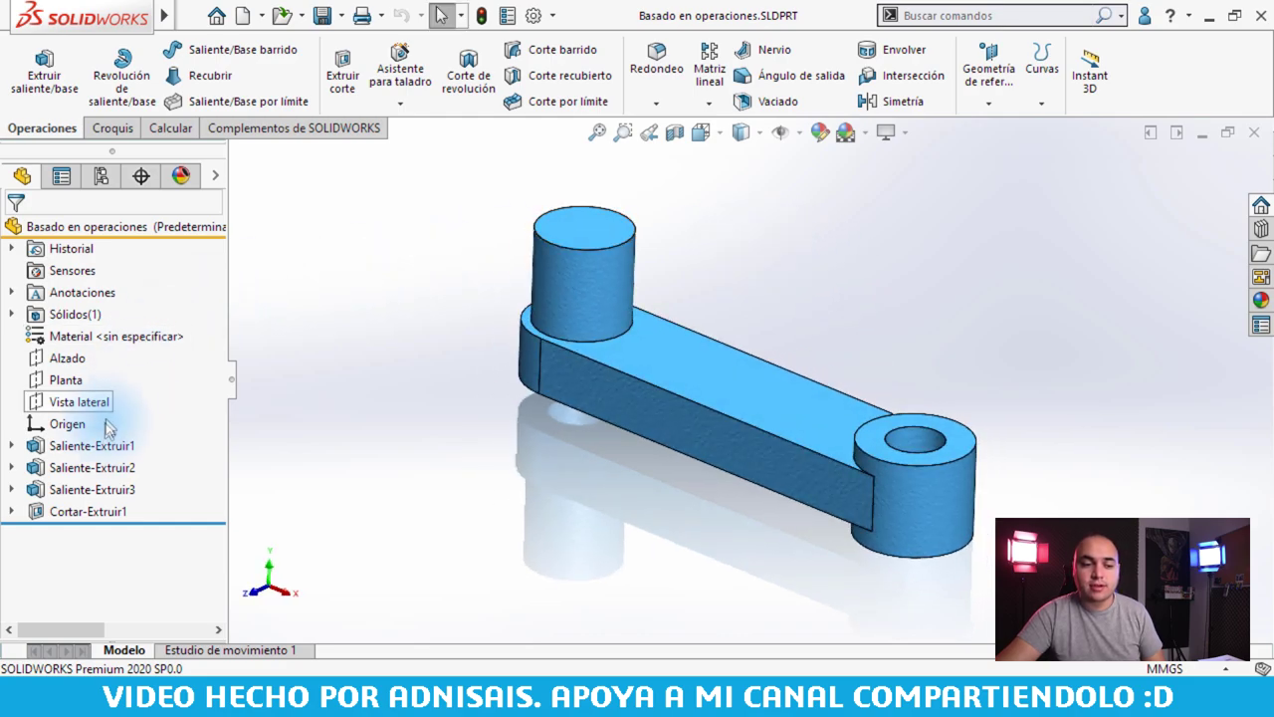
{"action": "left_click", "coordinate": [92, 447]}
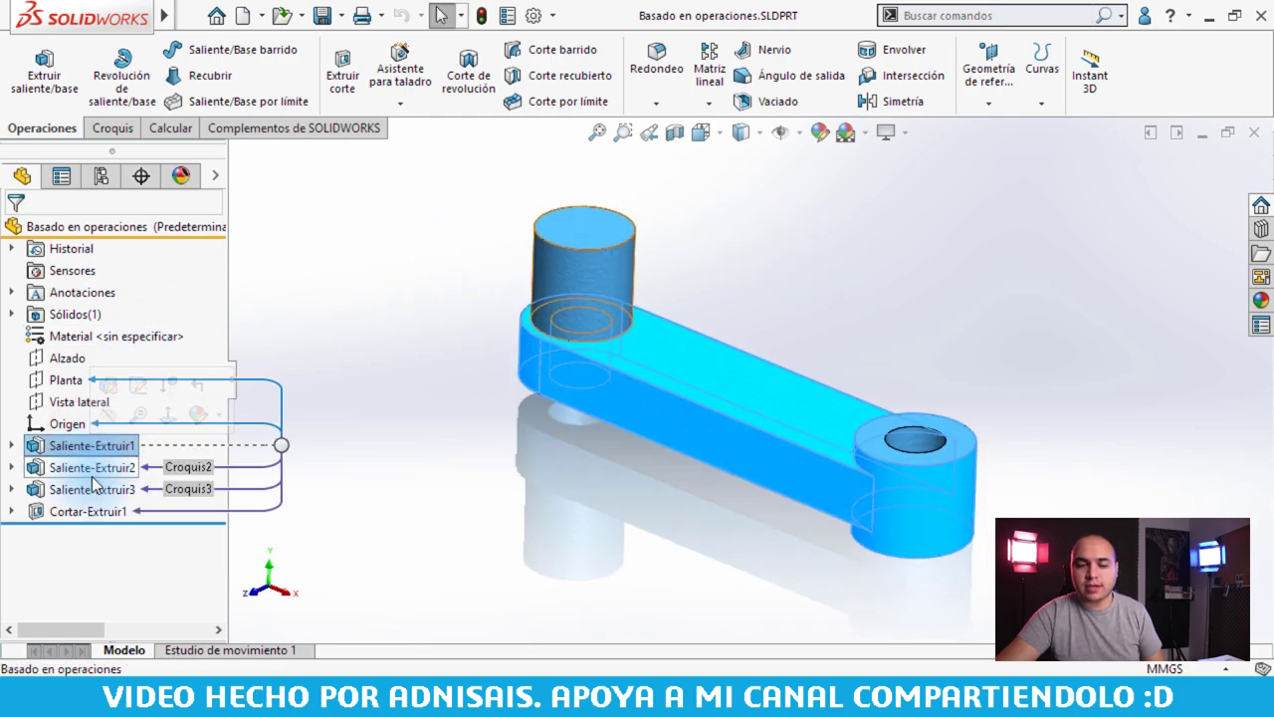
{"action": "left_click", "coordinate": [91, 466]}
{"action": "left_click", "coordinate": [91, 489]}
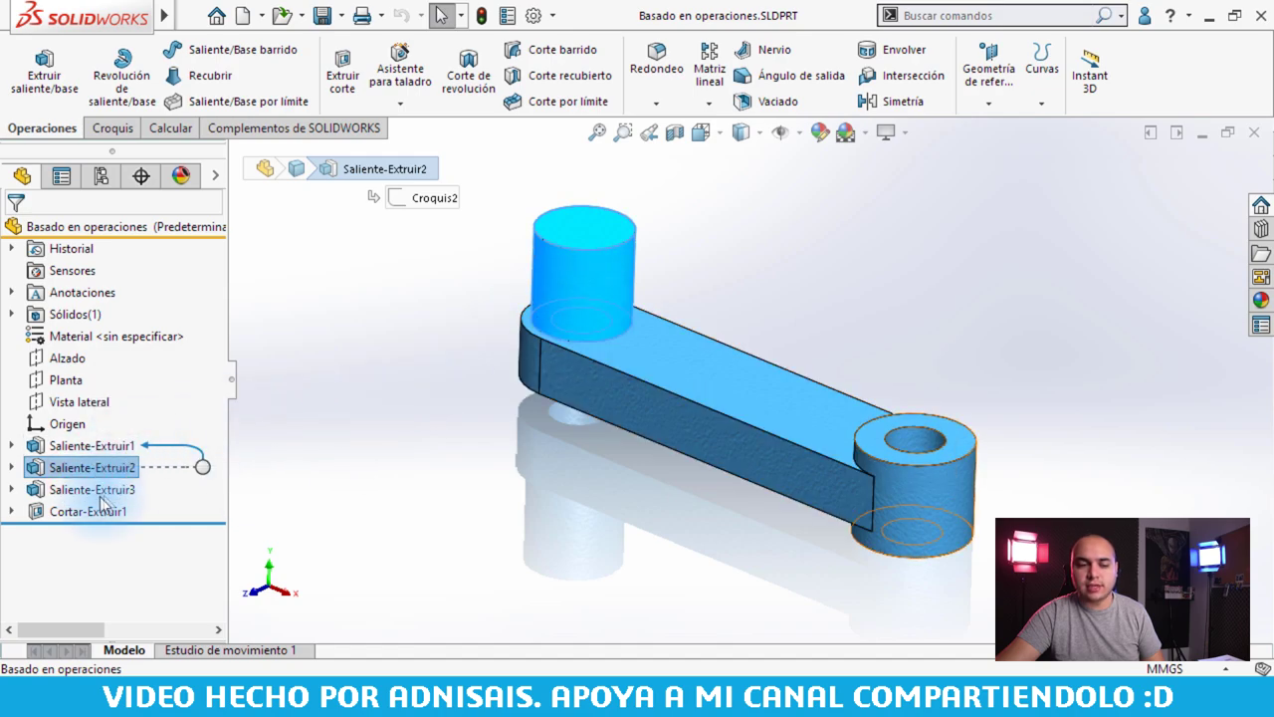
{"action": "left_click", "coordinate": [98, 518]}
{"action": "scroll", "coordinate": [927, 440], "scroll_direction": "down", "scroll_amount": 3}
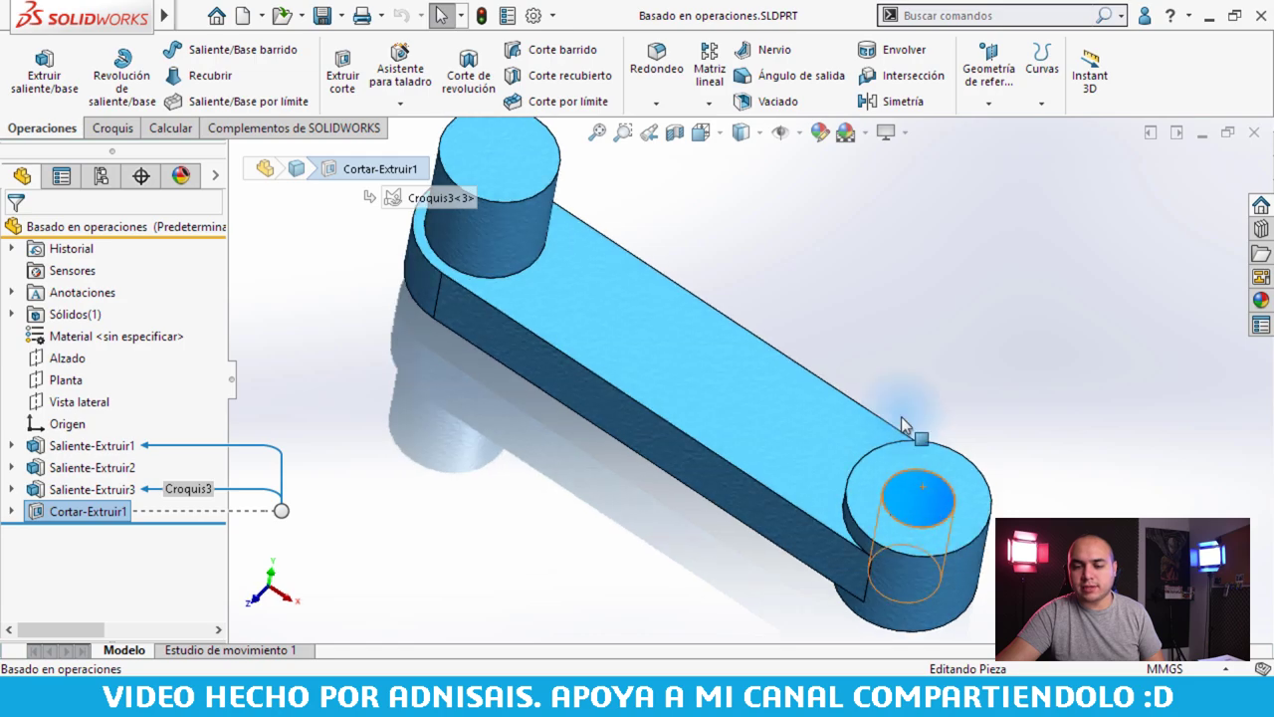
{"action": "scroll", "coordinate": [906, 447], "scroll_direction": "down", "scroll_amount": 2}
{"action": "middle_click_drag", "start_coordinate": [828, 402], "coordinate": [763, 327]}
{"action": "scroll", "coordinate": [822, 309], "scroll_direction": "down", "scroll_amount": 3}
{"action": "left_click", "coordinate": [813, 311]}
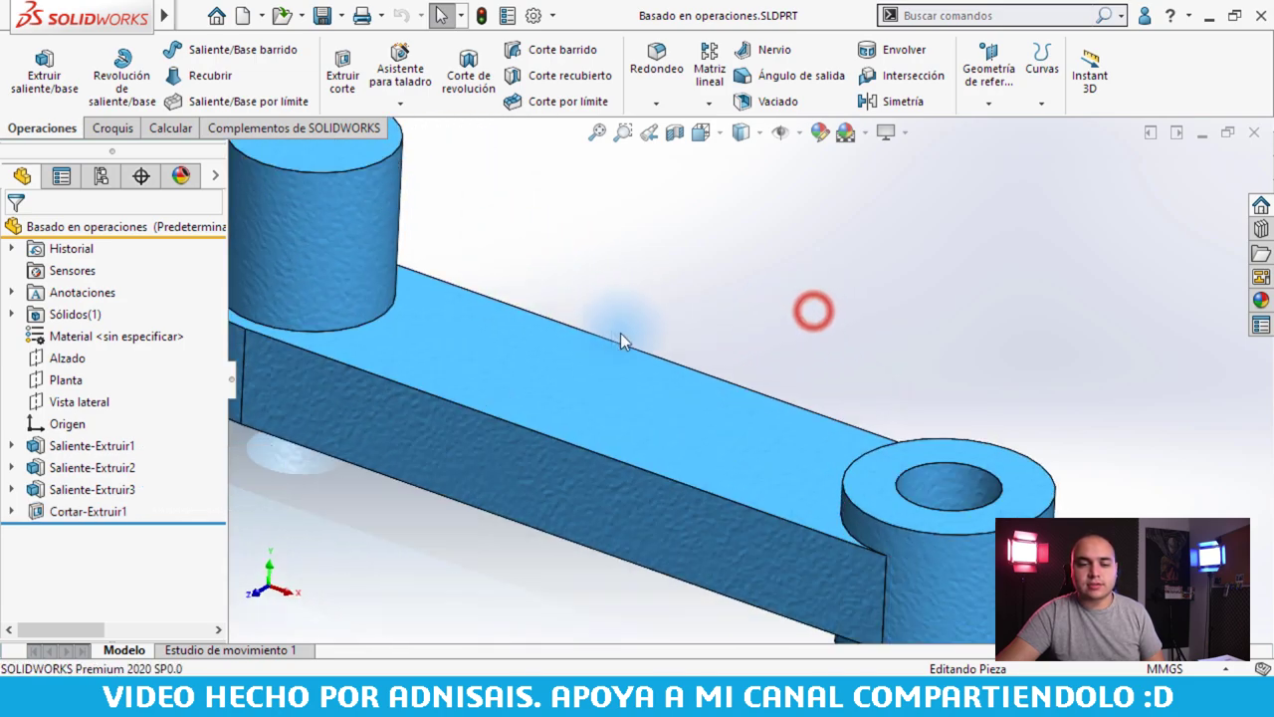
{"action": "scroll", "coordinate": [667, 340], "scroll_direction": "up", "scroll_amount": 3}
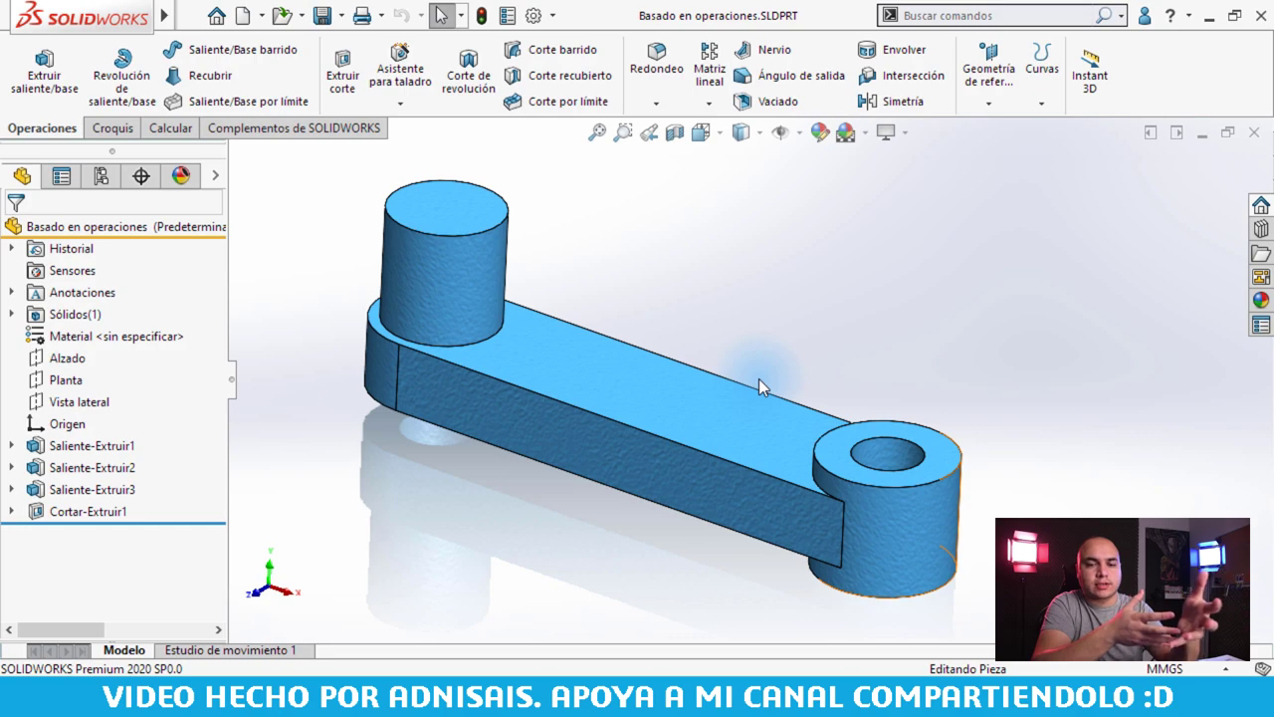
Step: Identify the features behind the bar's top face, the cylinder, the holed end and the hole
{"action": "mouse_move", "coordinate": [666, 405]}
{"action": "middle_mouse_down"}
{"action": "mouse_move", "coordinate": [654, 417]}
{"action": "mouse_move", "coordinate": [563, 378]}
{"action": "middle_mouse_up"}
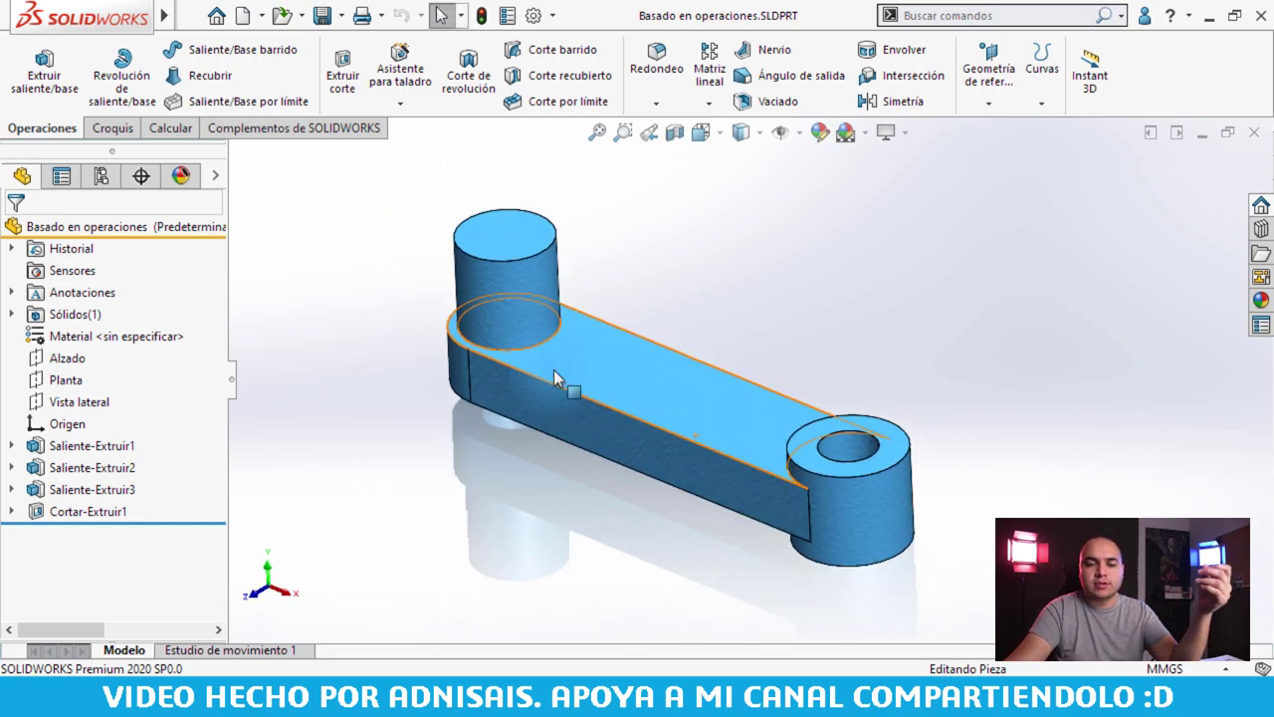
{"action": "left_click", "coordinate": [575, 380]}
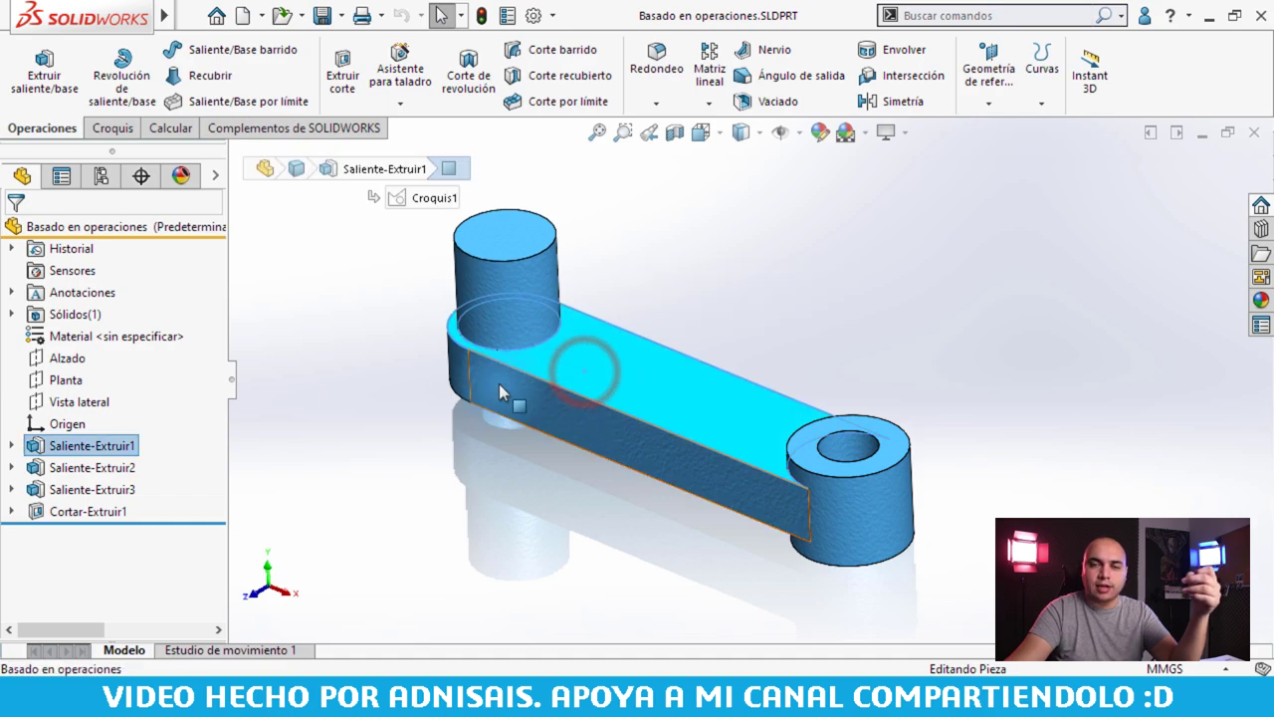
{"action": "left_click", "coordinate": [503, 309]}
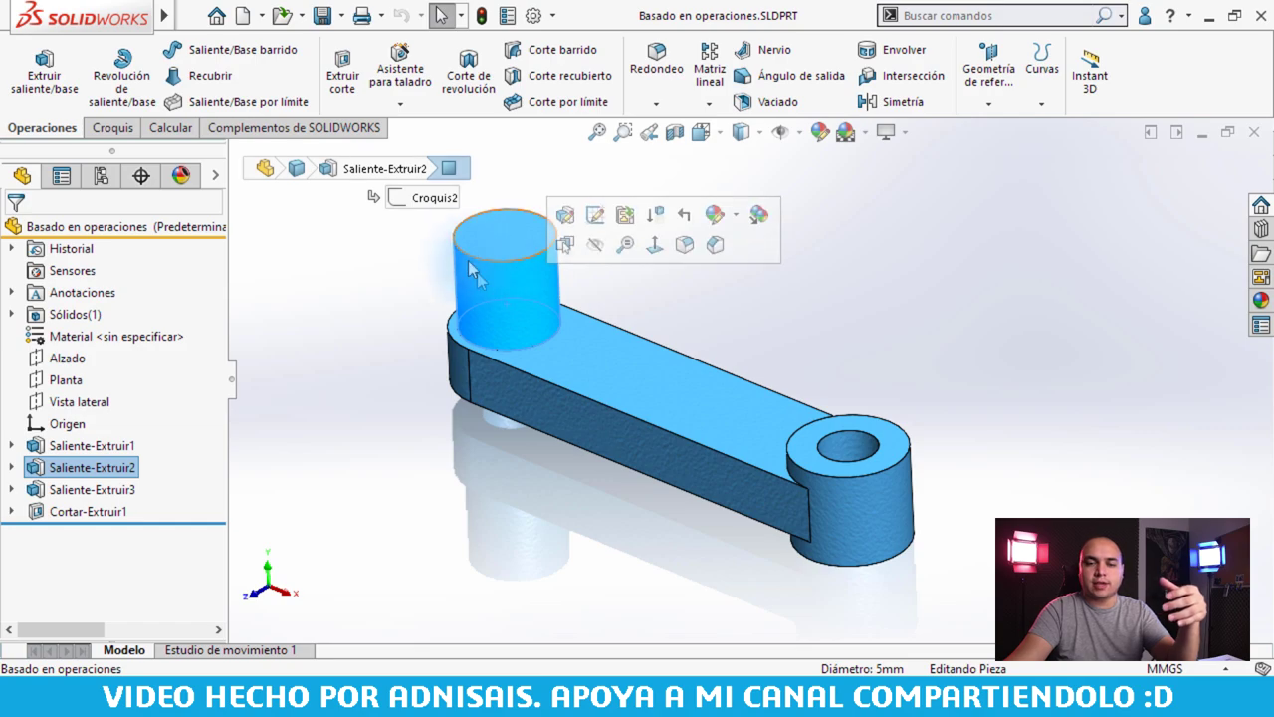
{"action": "left_click", "coordinate": [844, 513]}
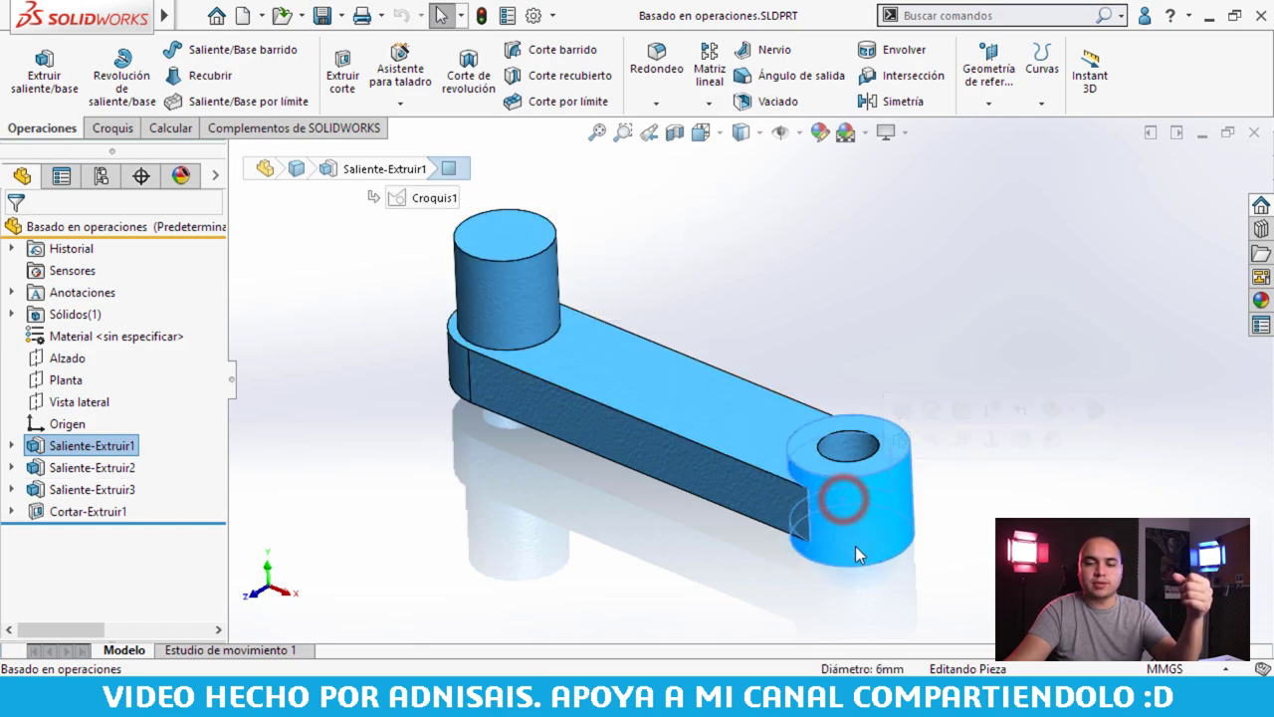
{"action": "left_click", "coordinate": [844, 456]}
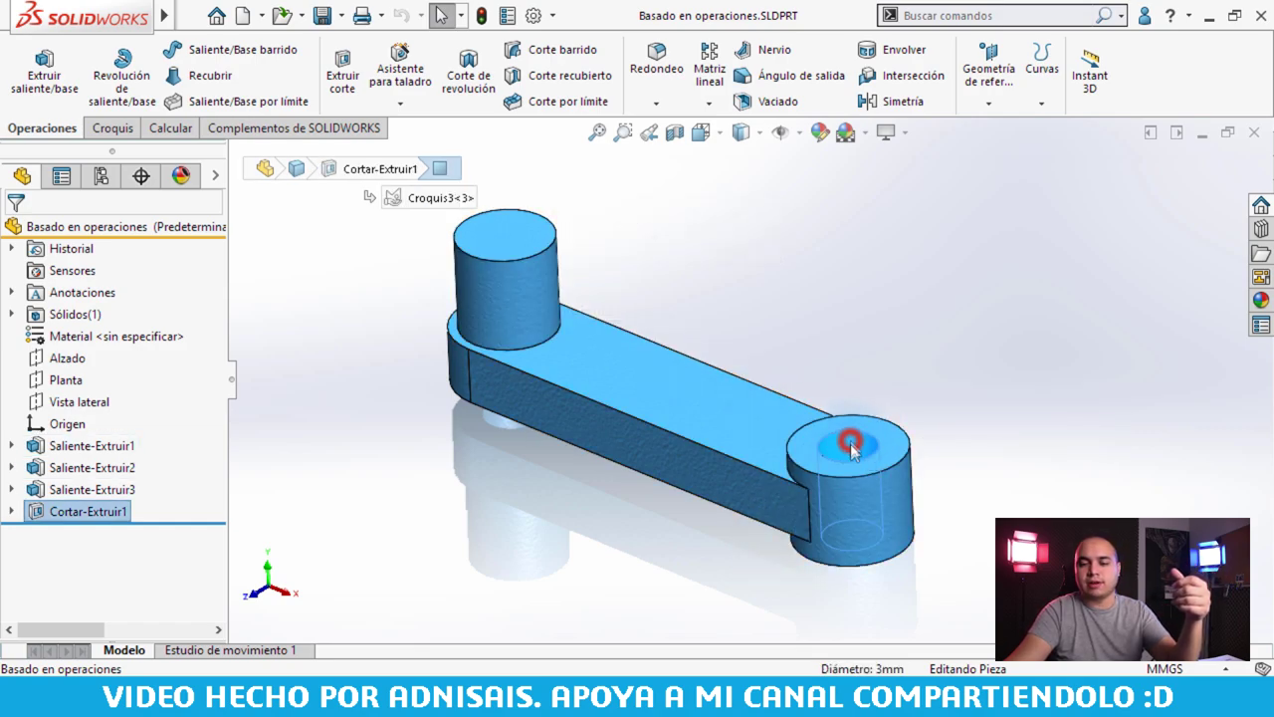
{"action": "left_click", "coordinate": [659, 569]}
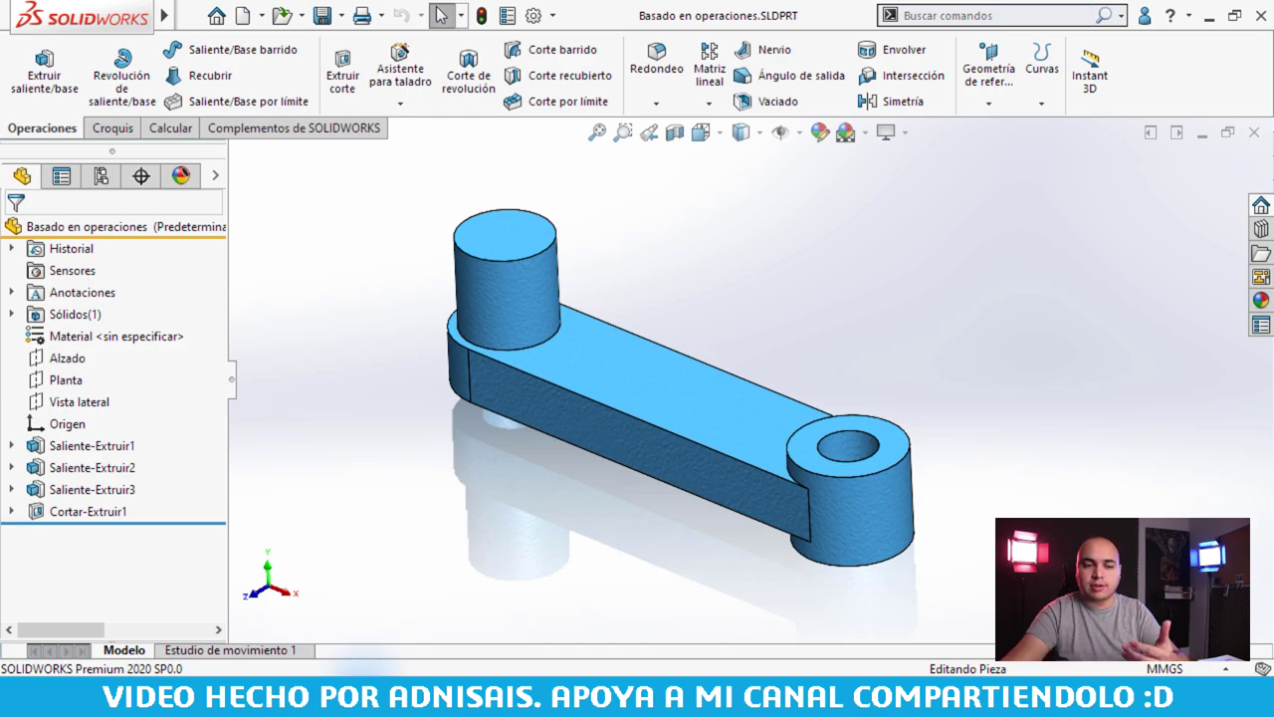
Step: Edit Croquis1 and move the 2X Ø3.00 dimension closer to the sketch
{"action": "left_click", "coordinate": [11, 445]}
{"action": "left_click", "coordinate": [62, 468]}
{"action": "left_click", "coordinate": [77, 403]}
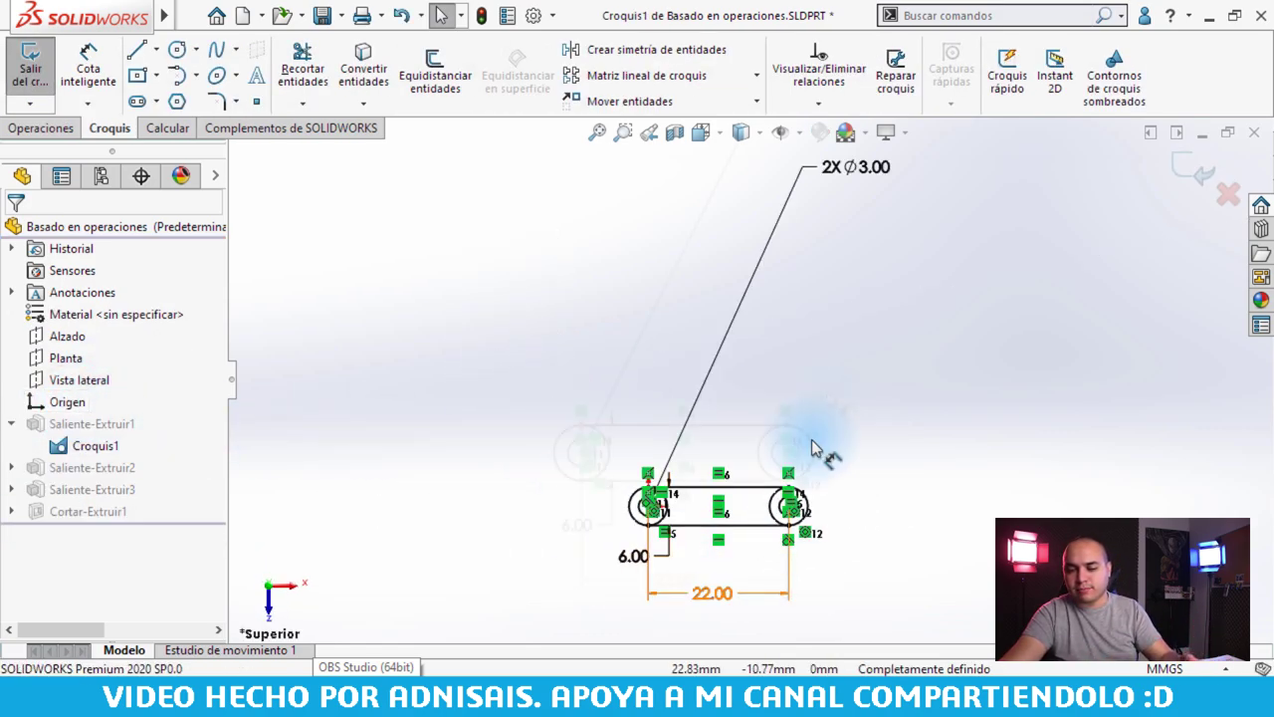
{"action": "left_click_drag", "start_coordinate": [797, 184], "coordinate": [759, 363]}
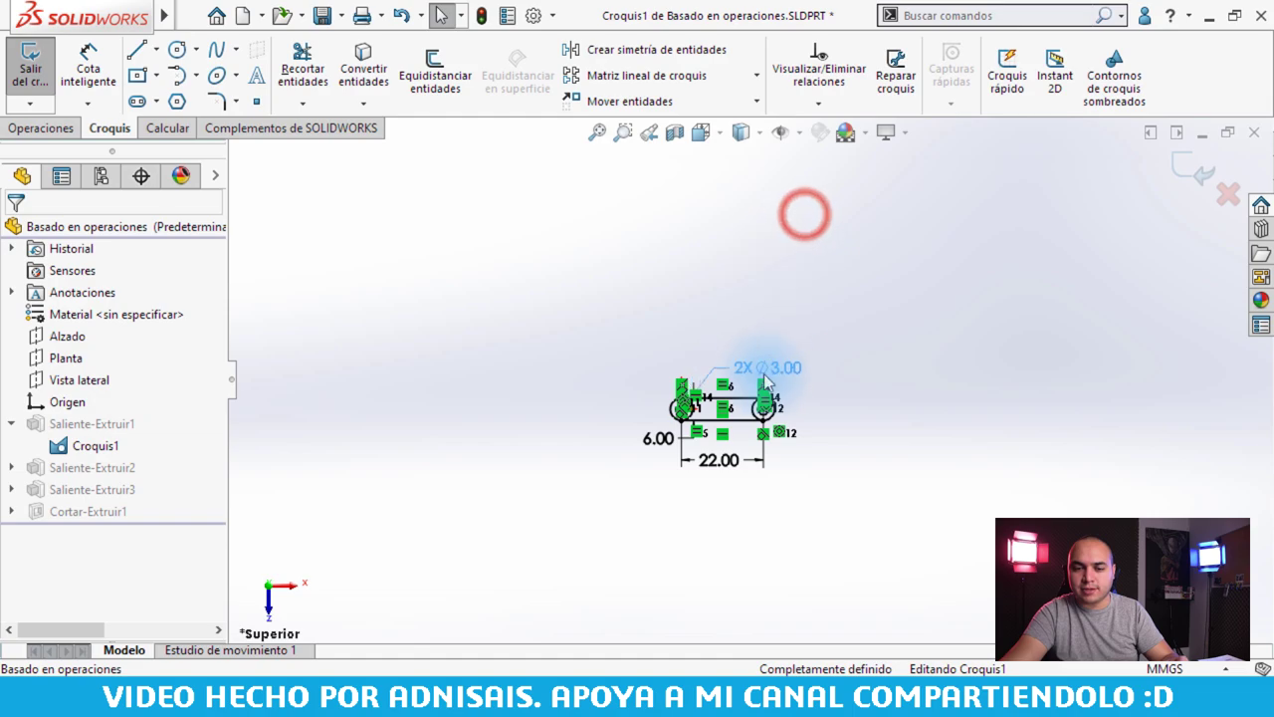
{"action": "scroll", "coordinate": [704, 430], "scroll_direction": "down", "scroll_amount": 2}
{"action": "scroll", "coordinate": [827, 390], "scroll_direction": "down", "scroll_amount": 3}
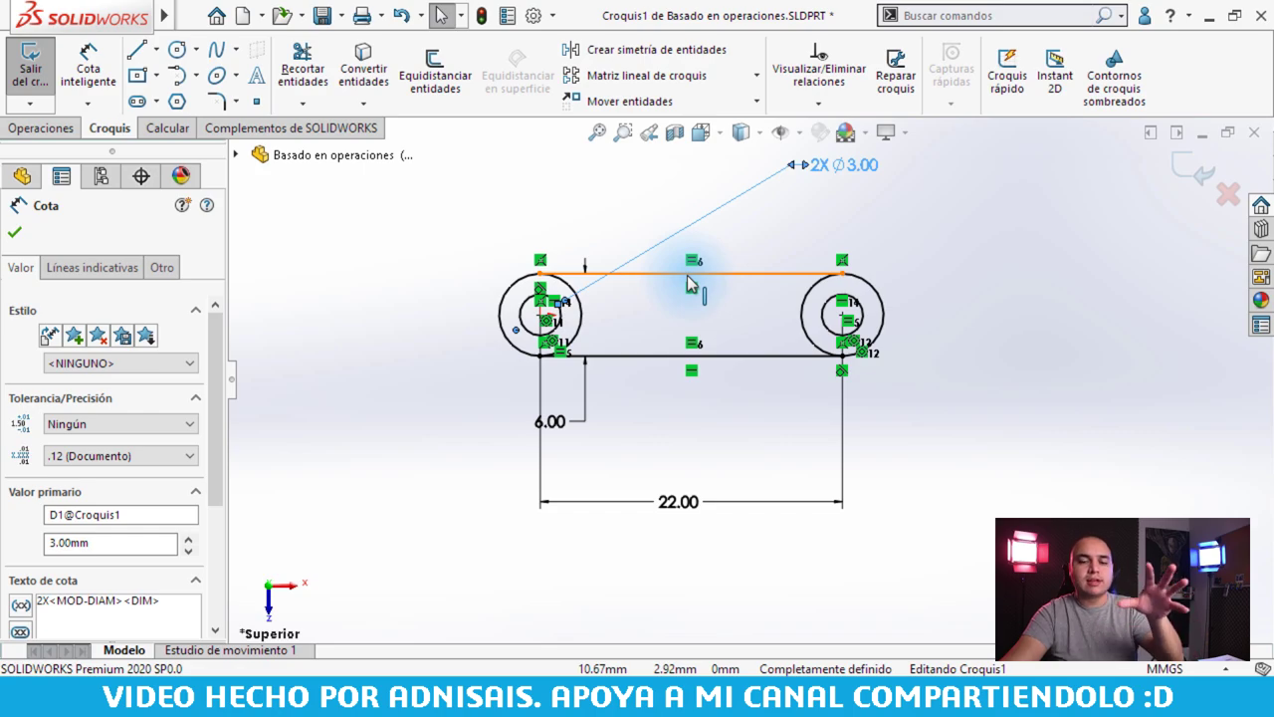
{"action": "left_click", "coordinate": [1195, 167]}
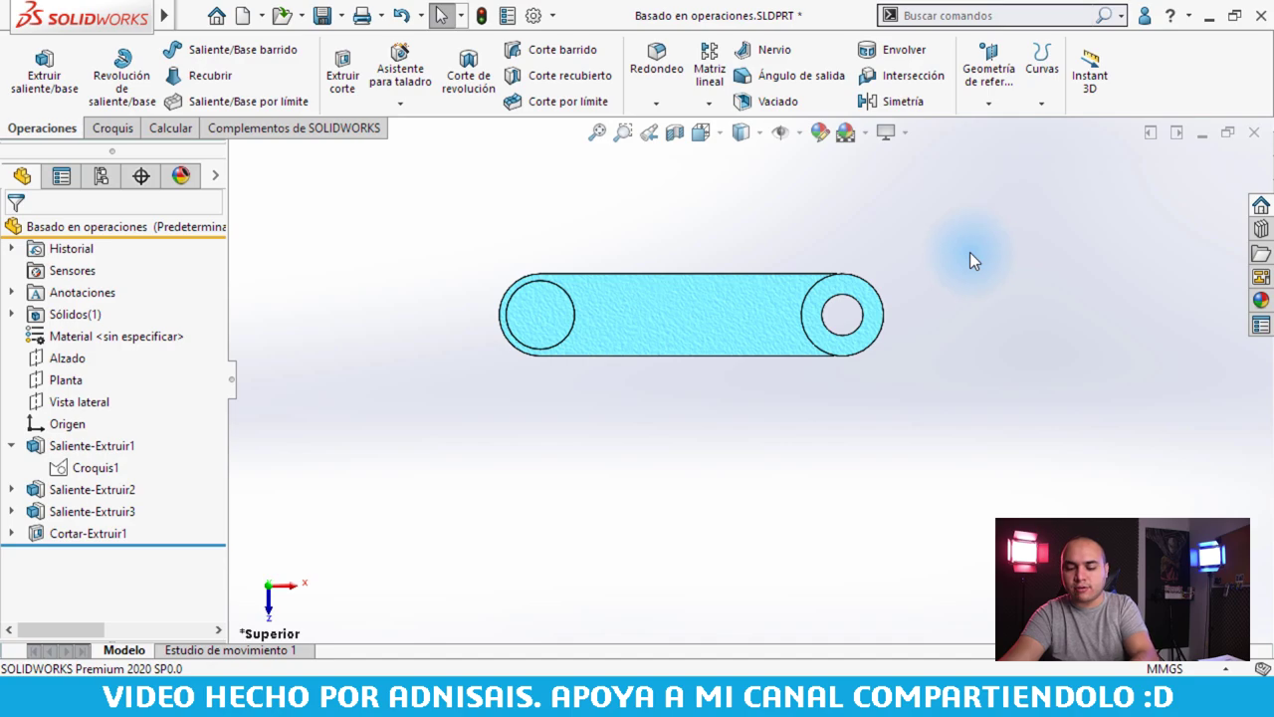
Step: Show the rebuilt arm in isometric view with nothing selected, and start a Redondeo fillet
{"action": "key", "text": "ctrl+7"}
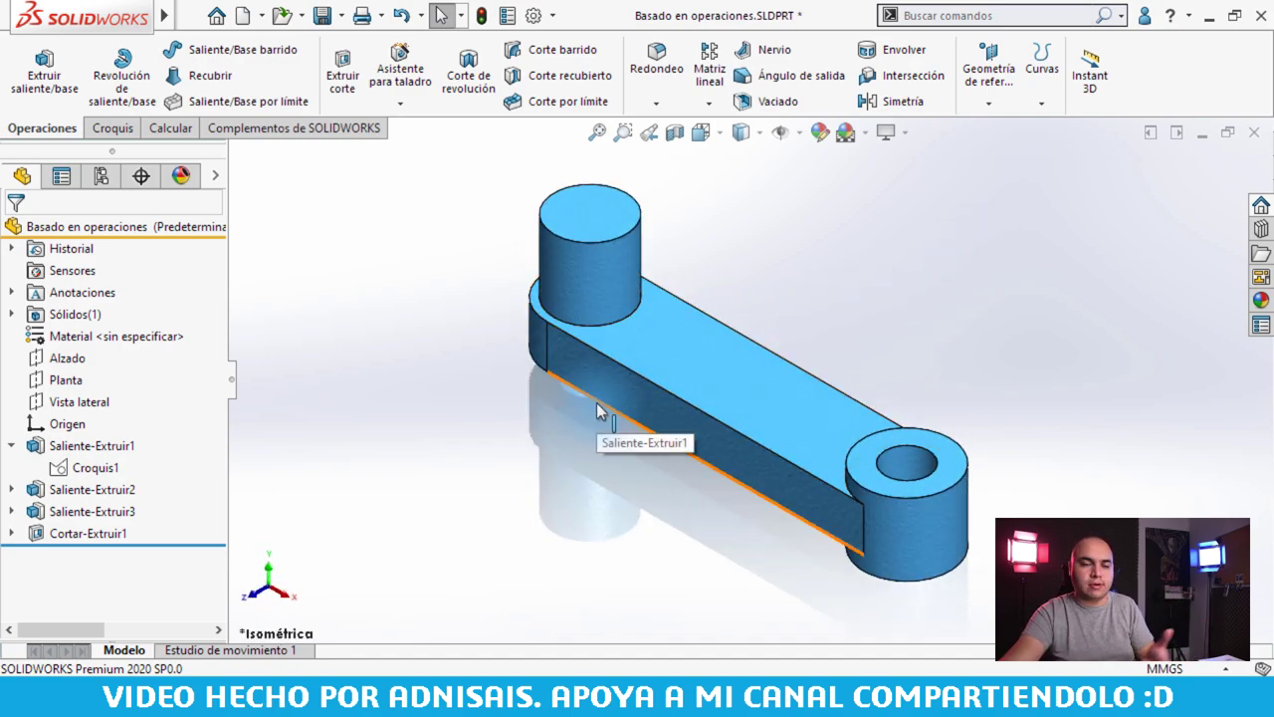
{"action": "left_click", "coordinate": [811, 270]}
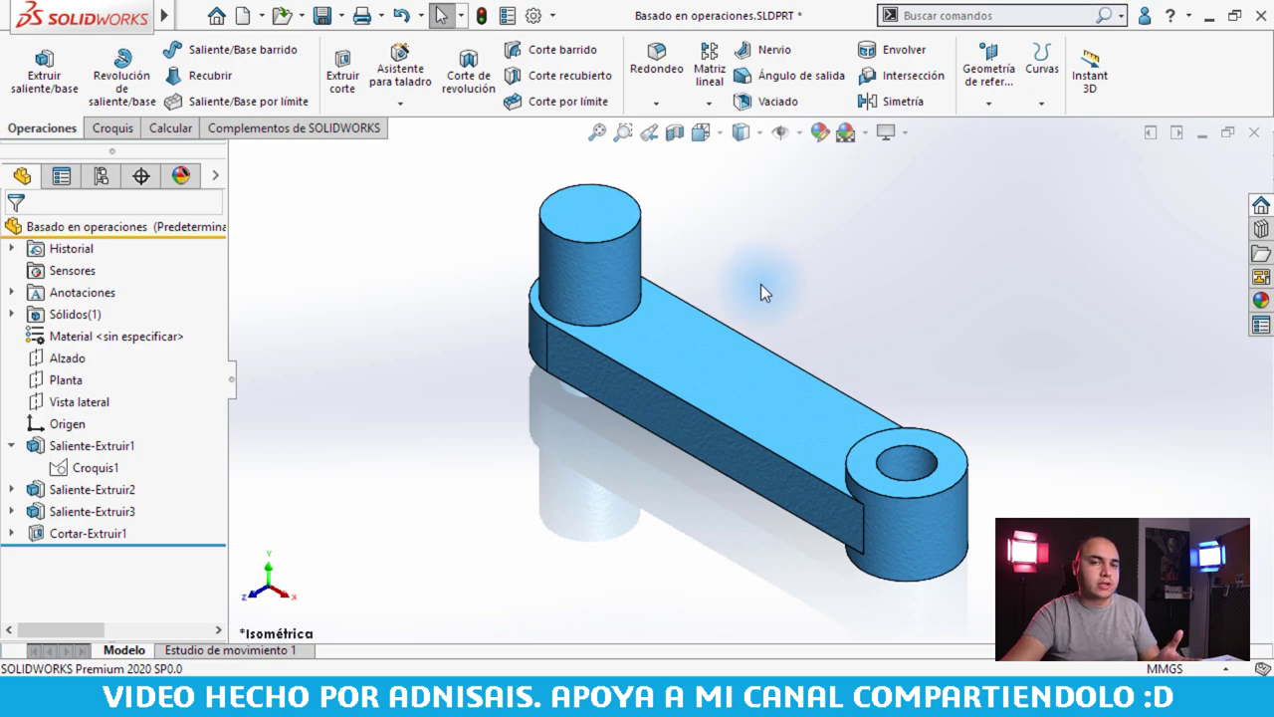
{"action": "left_click", "coordinate": [652, 66]}
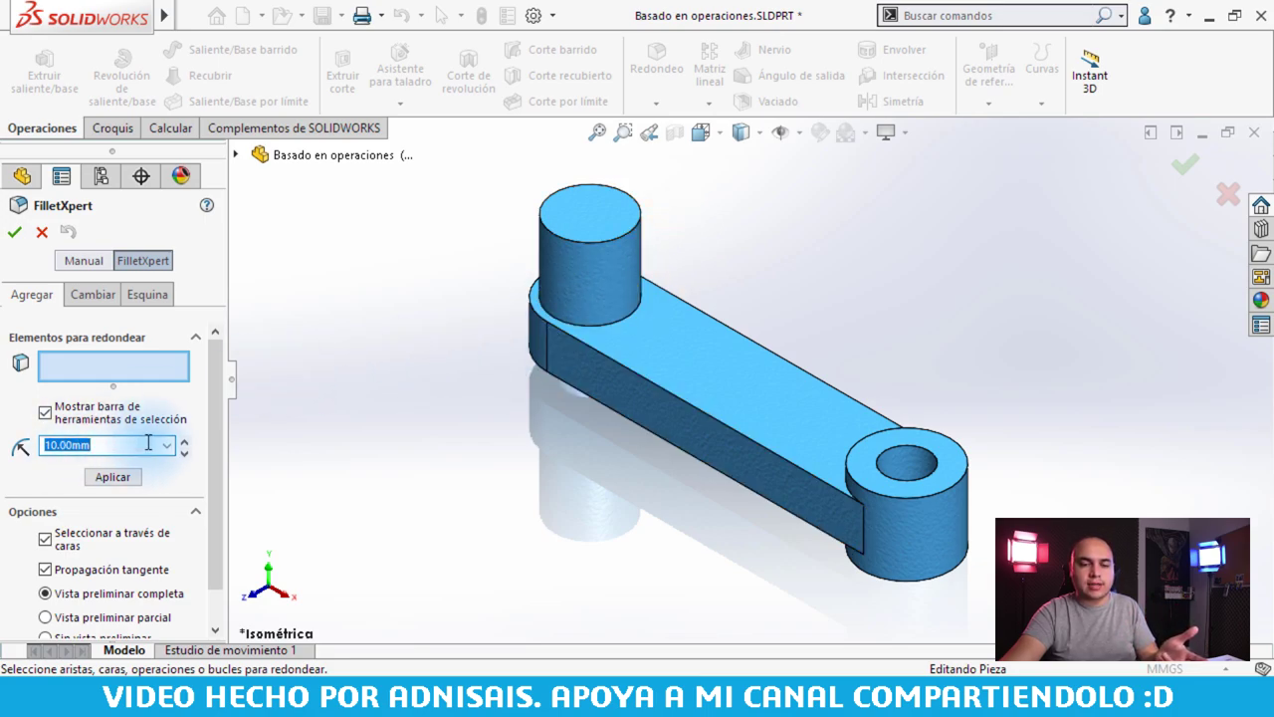
Step: Try a 1.00mm FilletXpert fillet on the boss's top edge, then cancel it unapplied
{"action": "type", "text": "1"}
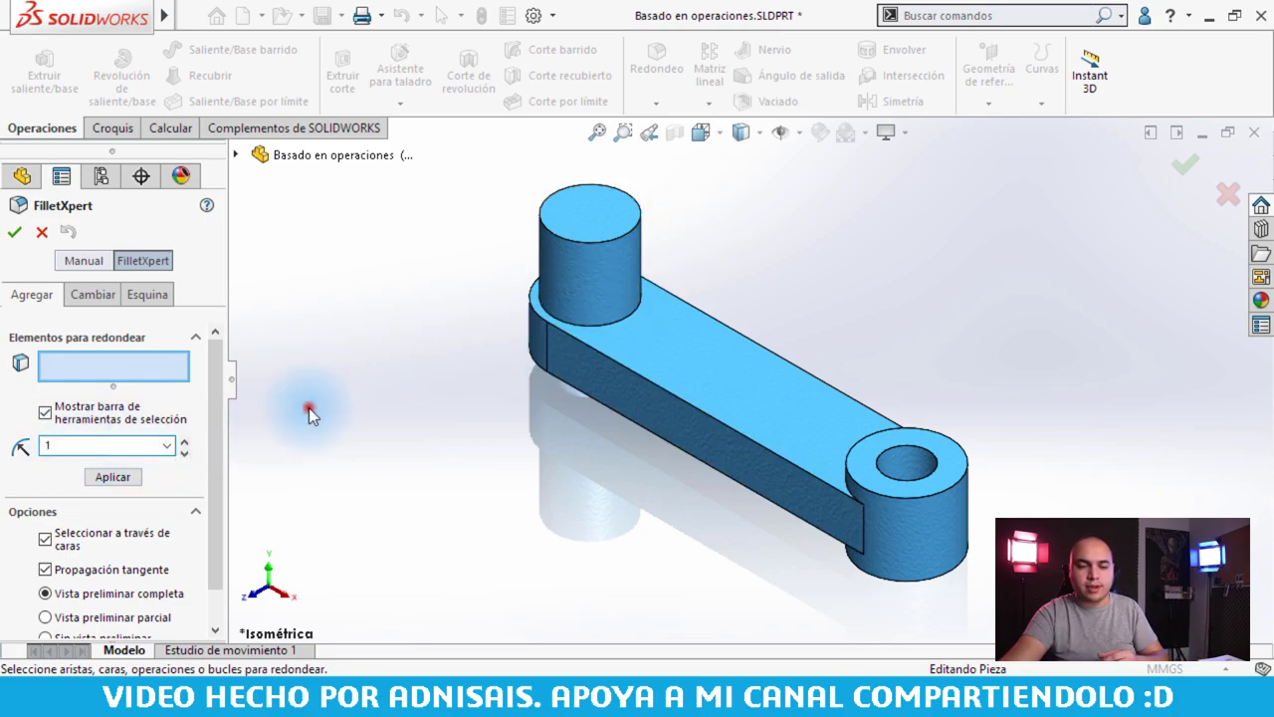
{"action": "left_click", "coordinate": [307, 408]}
{"action": "left_click", "coordinate": [595, 249]}
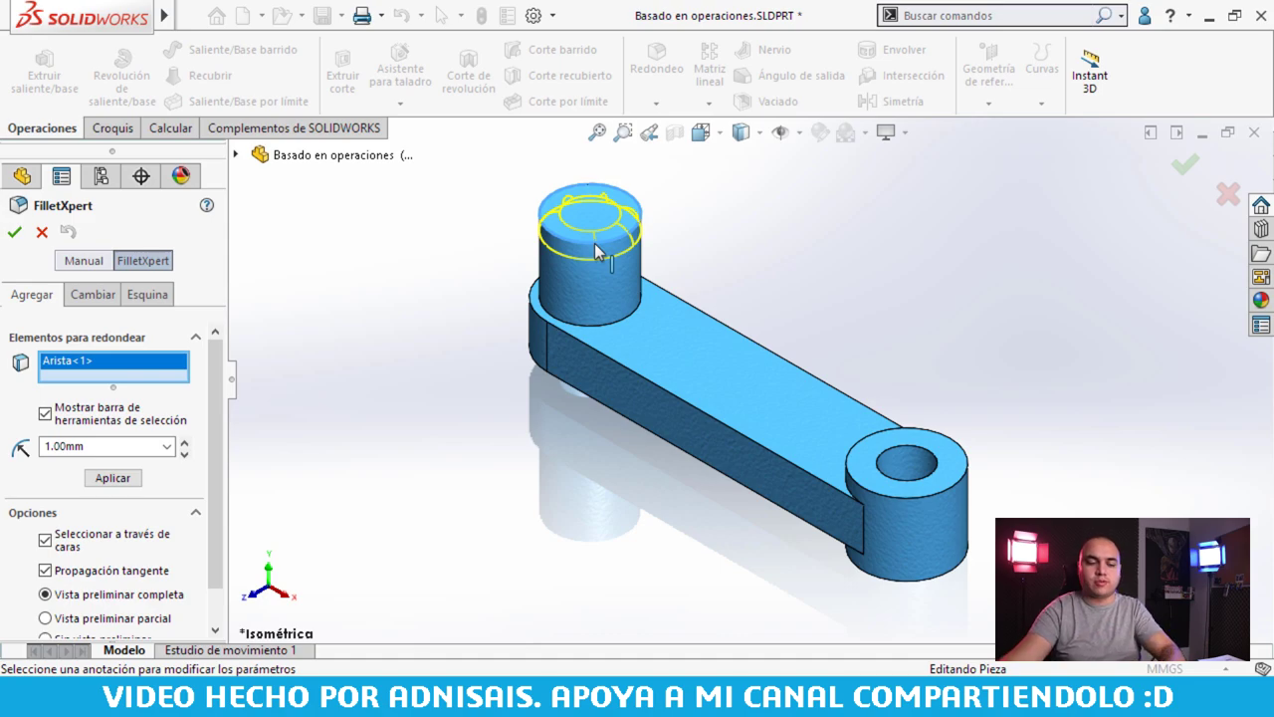
{"action": "key", "text": "Escape"}
{"action": "left_click", "coordinate": [360, 227]}
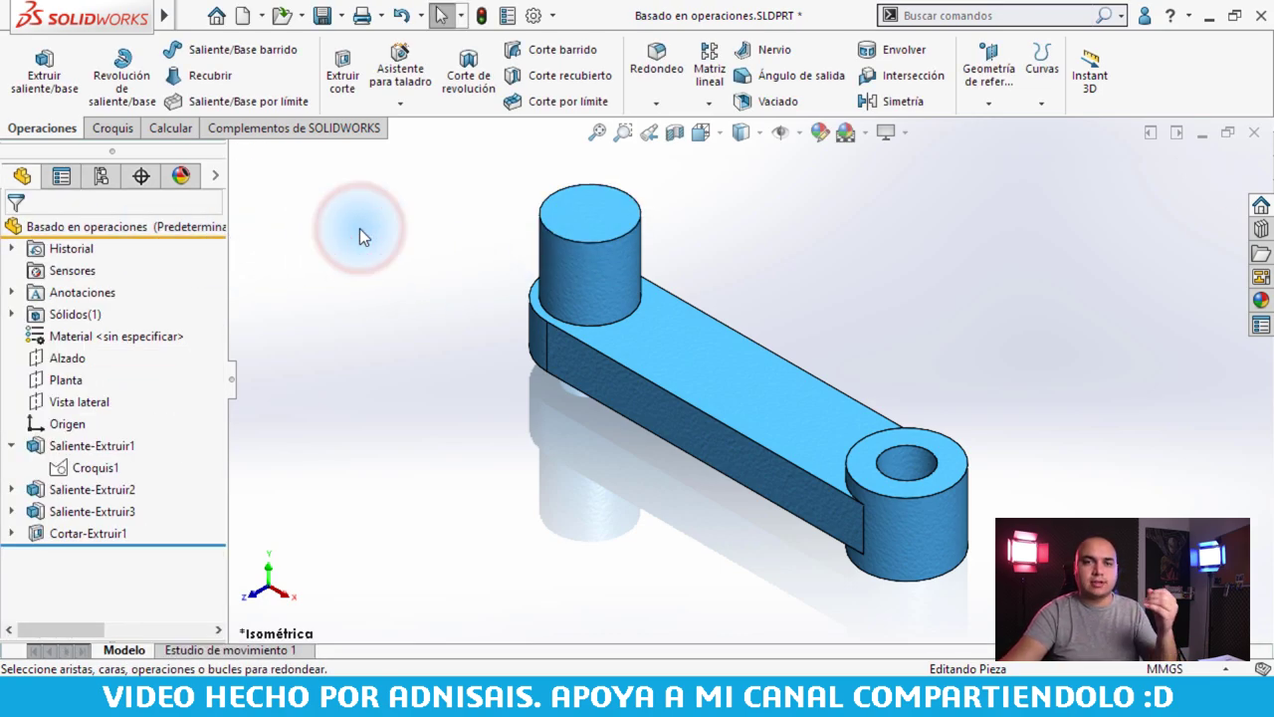